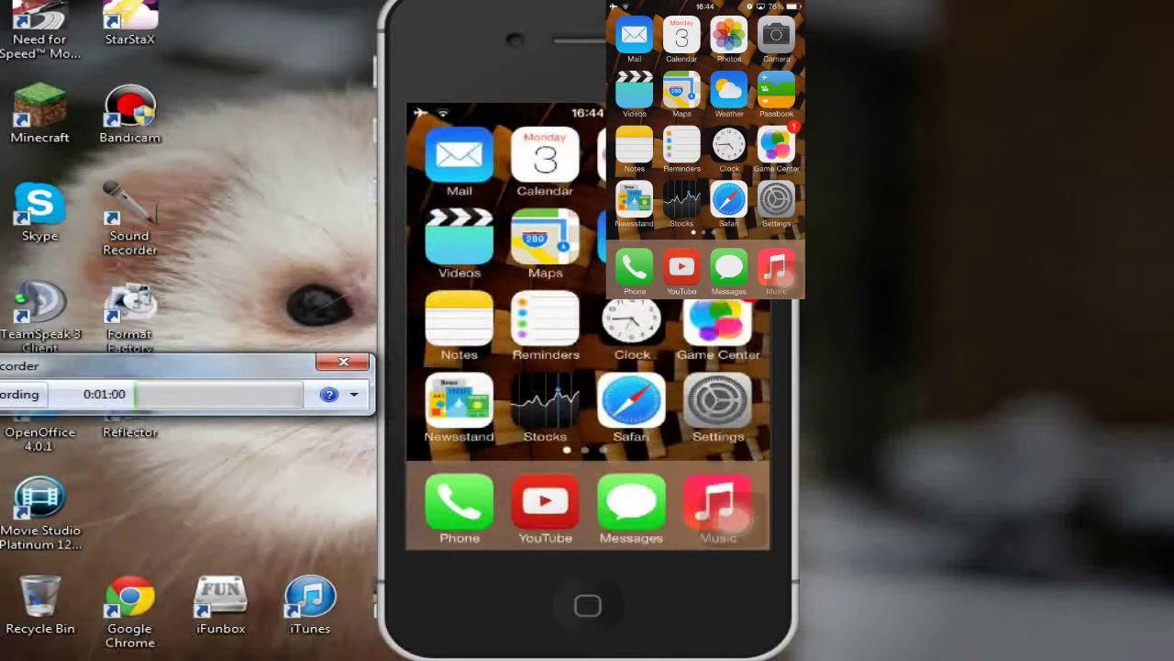
Drag the Sound Recorder window fully onto the screen.
mouse_move(167, 386)
mouse_down()
mouse_move(273, 432)
mouse_move(235, 581)
mouse_move(183, 660)
mouse_up()
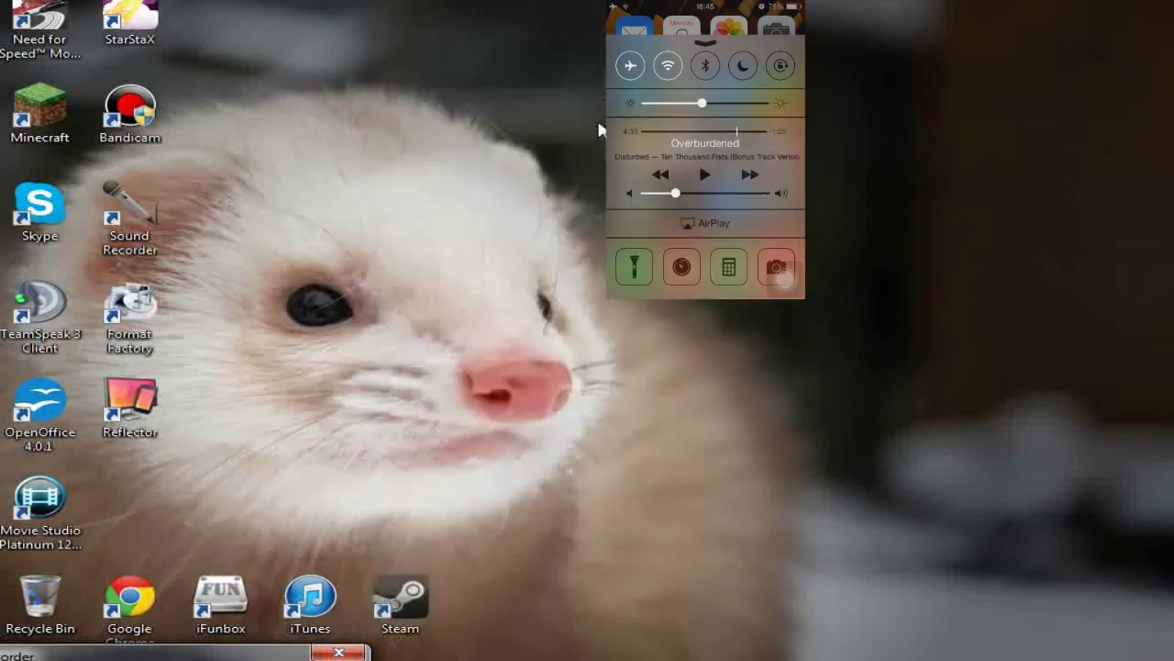
Launch Reflector from its desktop shortcut and reveal the hidden notification area icons.
click(138, 404)
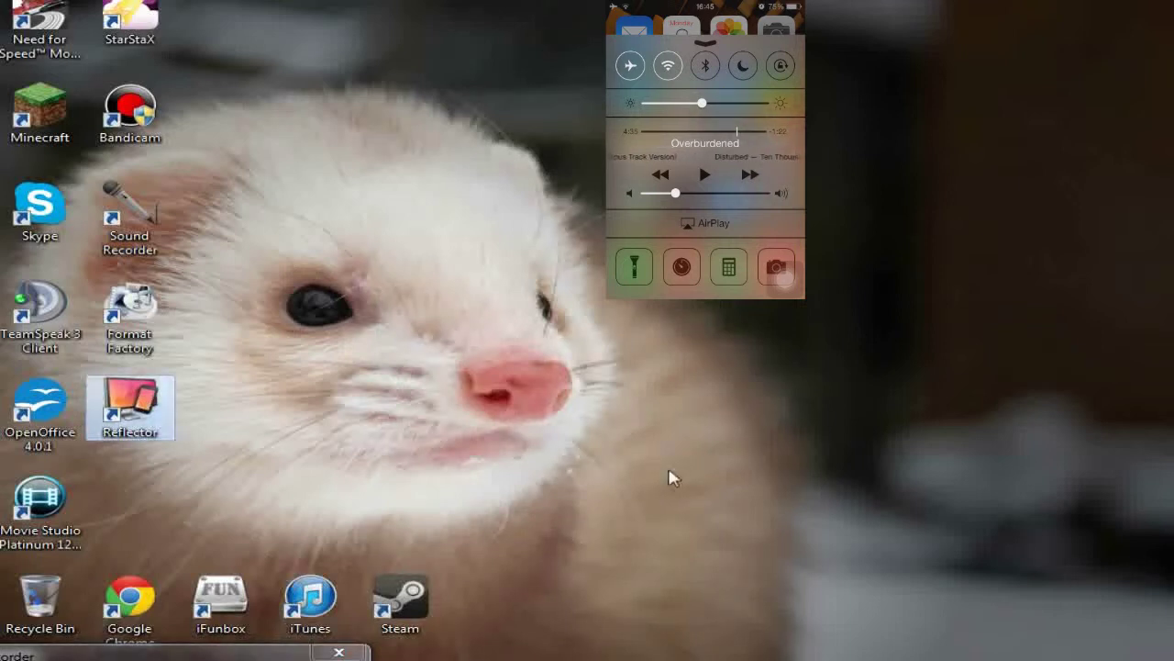
double_click(156, 418)
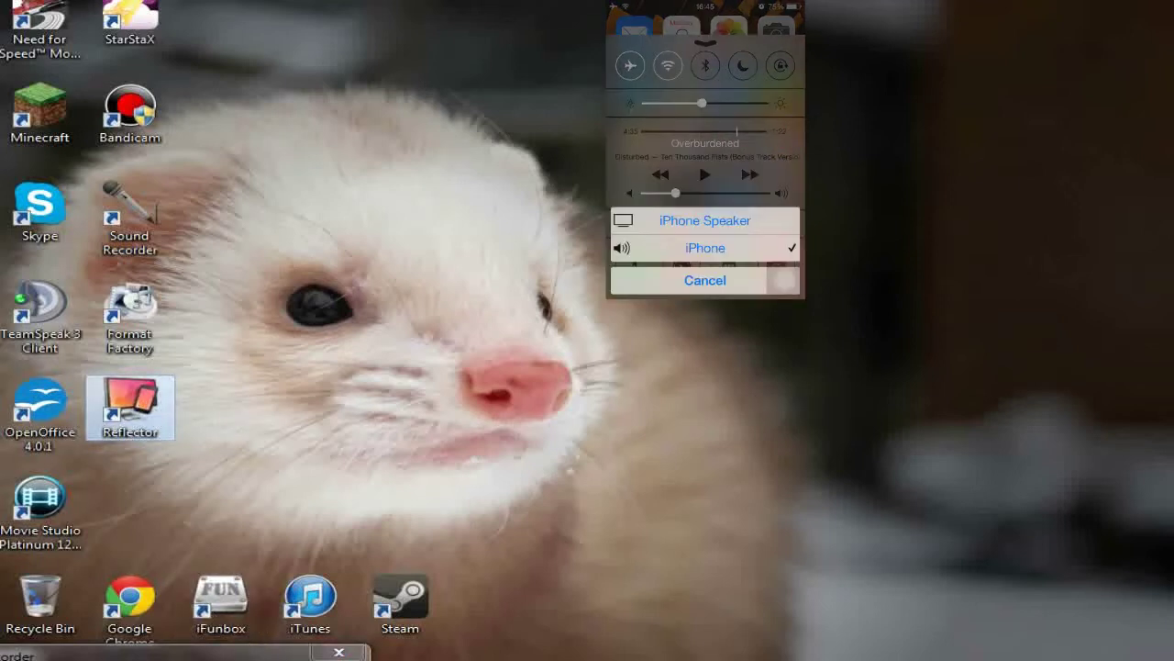
click(1003, 632)
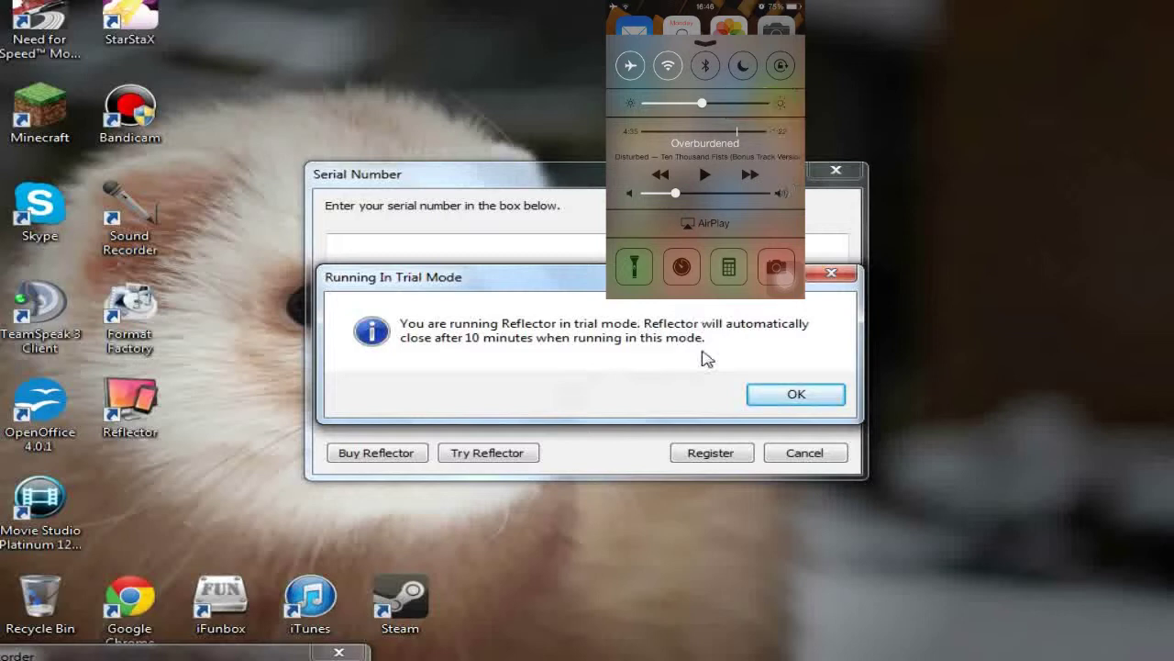
Move the Running In Trial Mode notice higher and accept trial mode with OK.
mouse_move(547, 279)
mouse_down()
mouse_move(543, 178)
mouse_move(530, 283)
mouse_up()
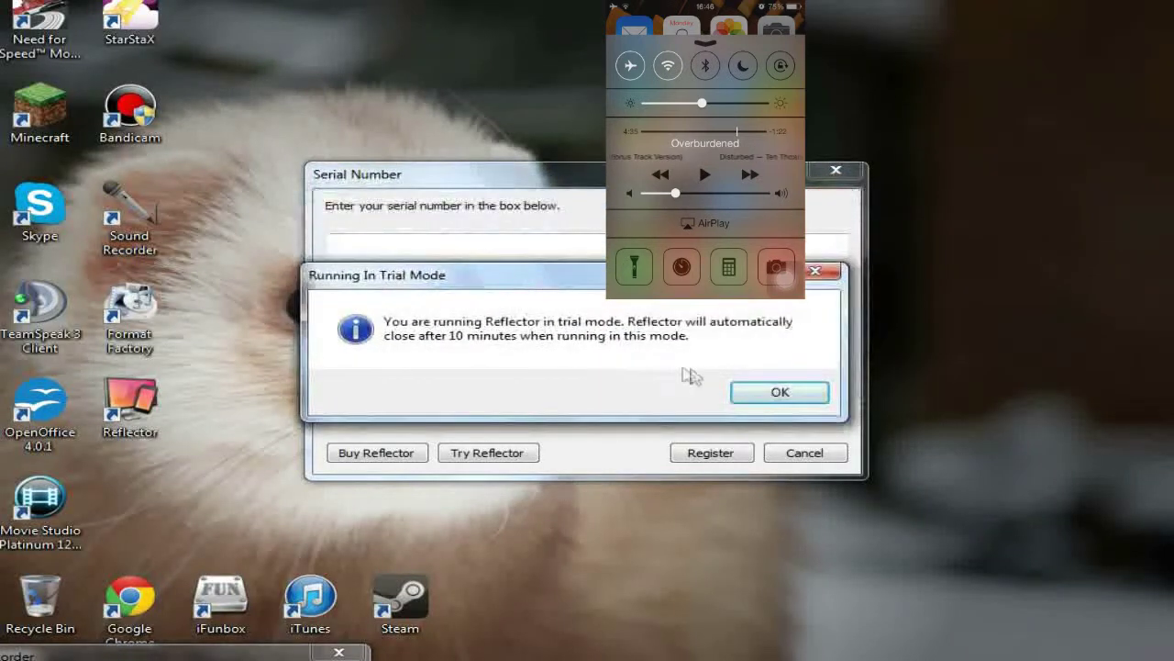
click(761, 394)
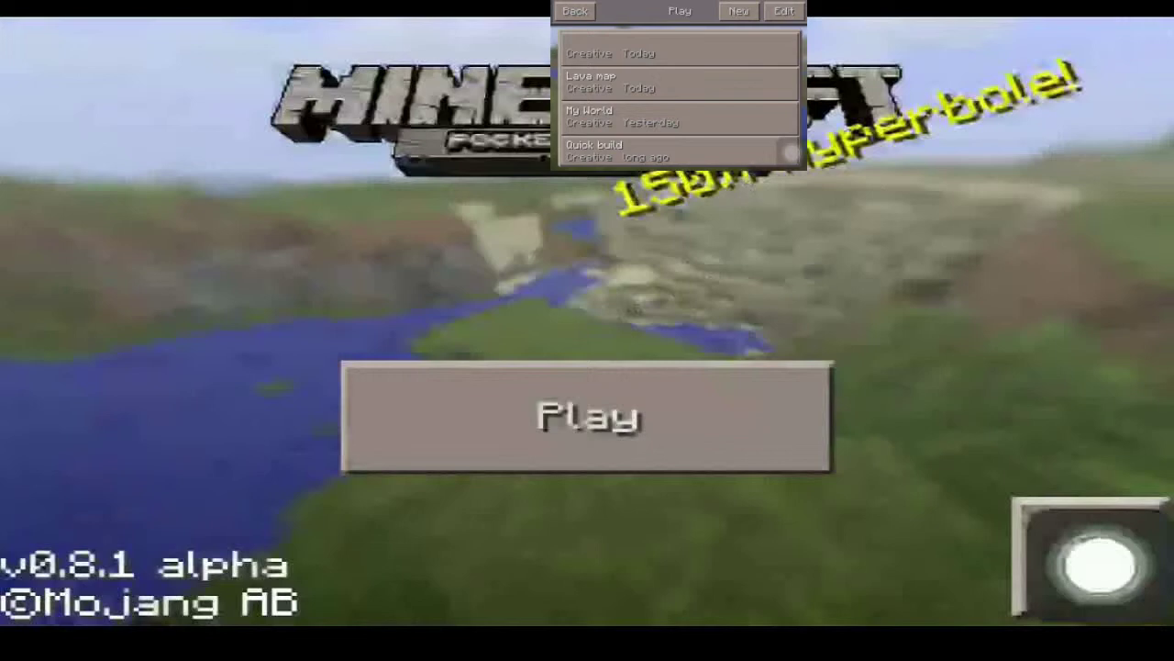
Take the mirror out of full screen and show the iPhone frame around it.
right_click(762, 154)
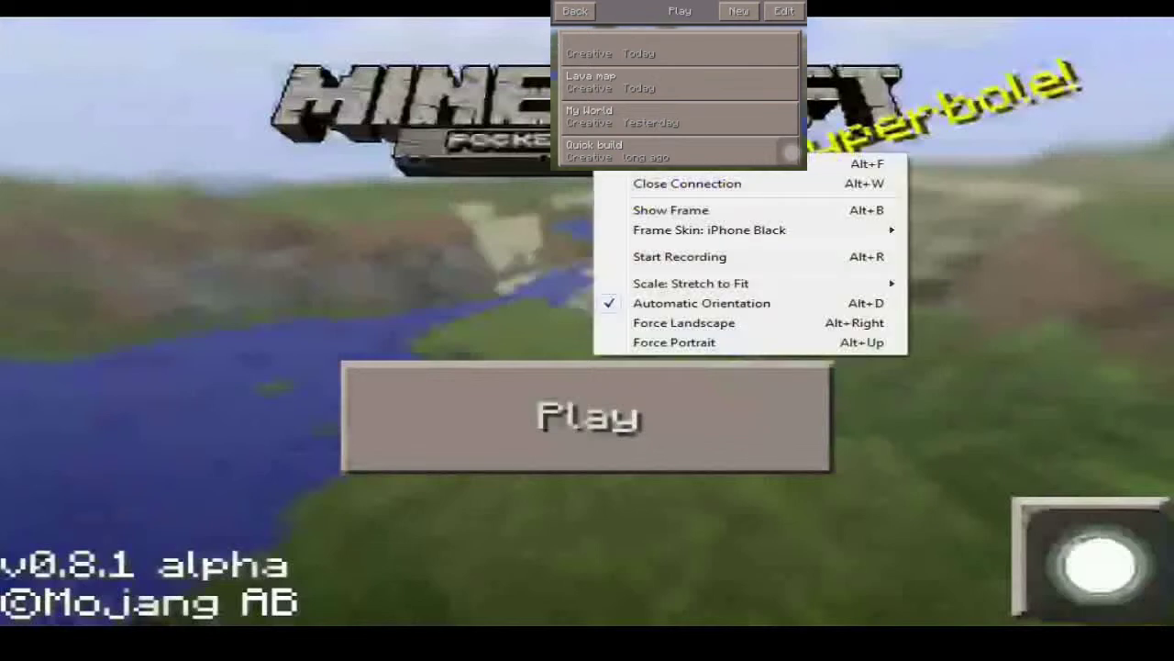
click(679, 169)
right_click(700, 193)
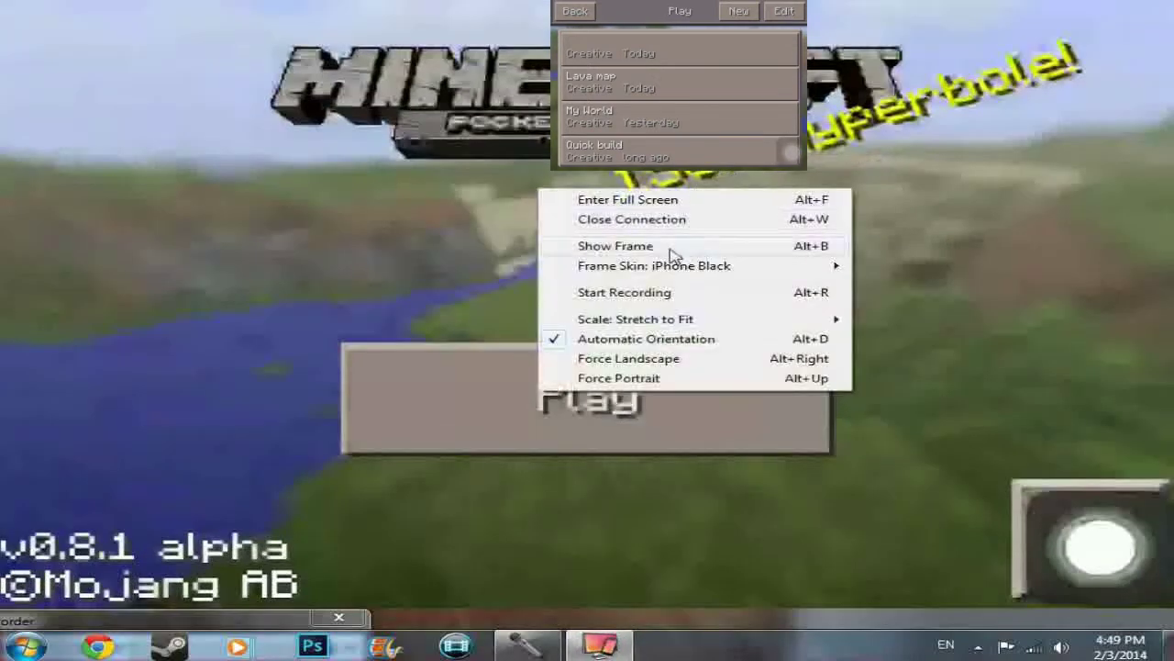
click(673, 248)
Switch the frame skin to White, then back to Black.
right_click(628, 226)
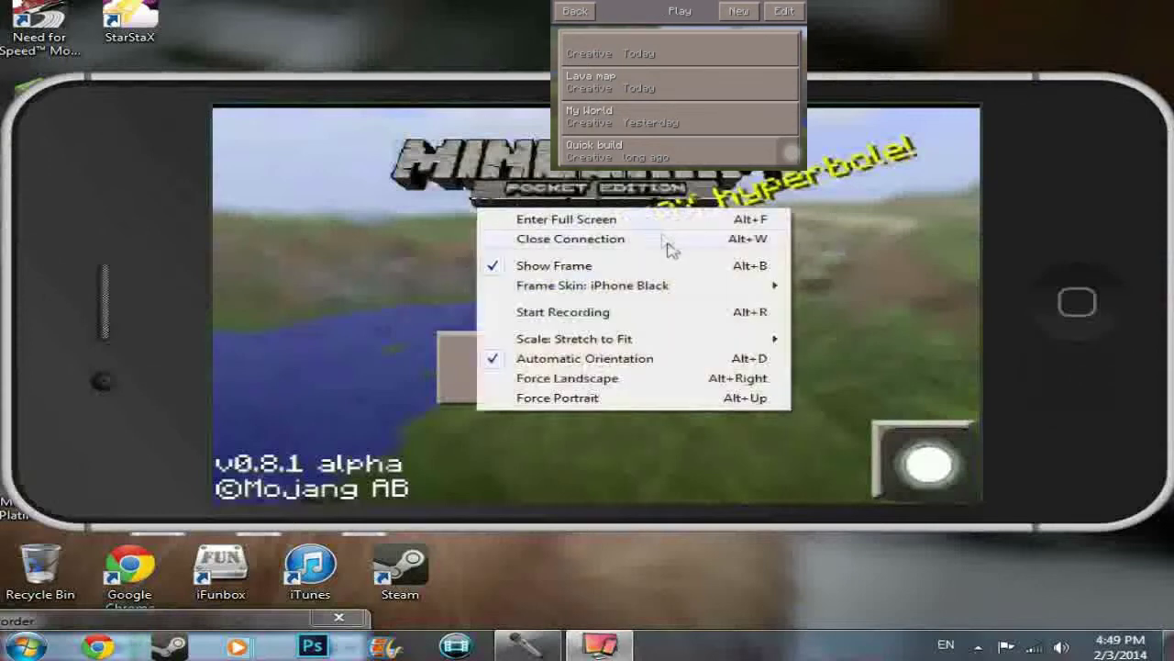
mouse_move(664, 301)
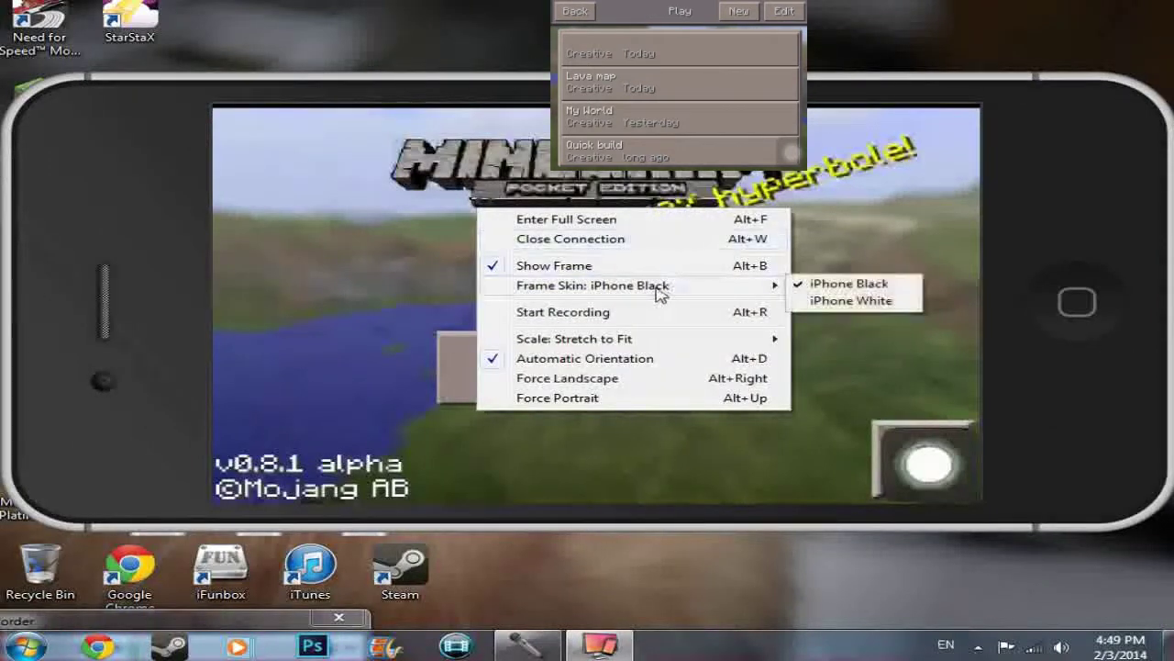
click(826, 303)
right_click(636, 257)
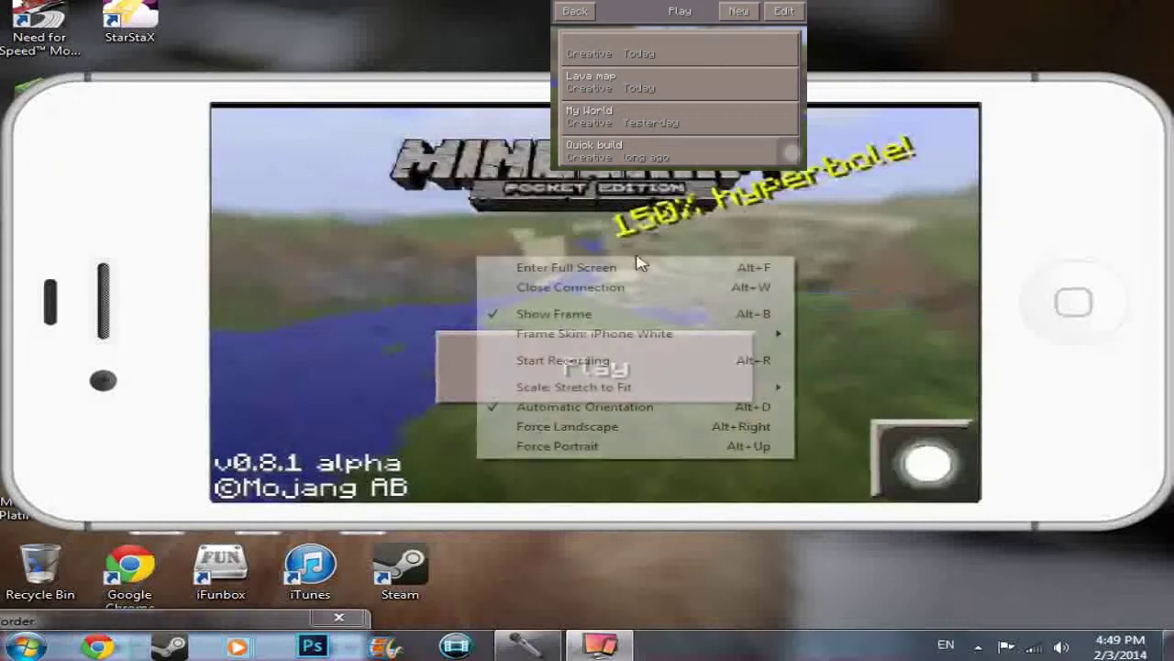
mouse_move(661, 334)
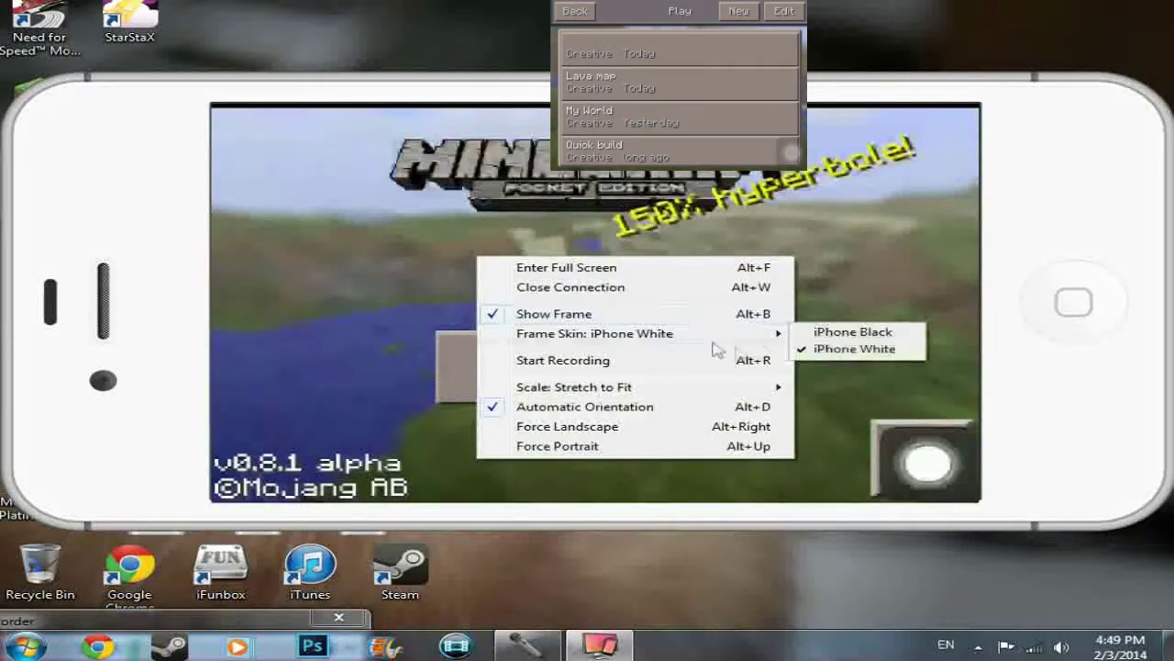
click(849, 332)
Start and then stop a recording of the mirrored screen.
right_click(648, 337)
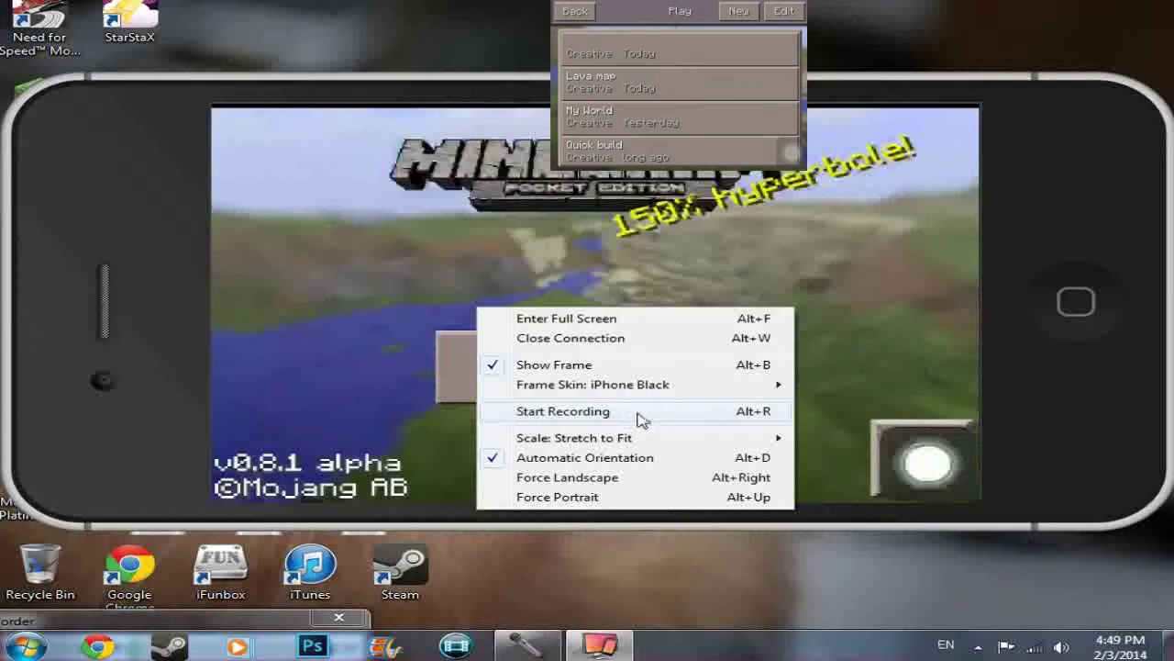
click(640, 416)
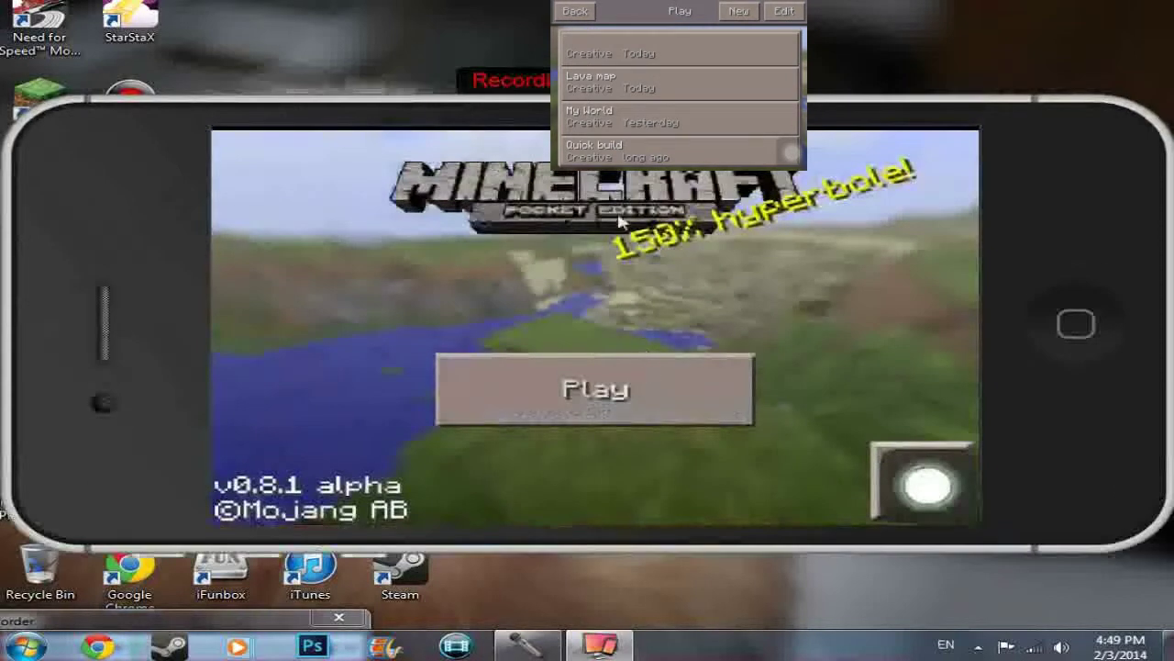
right_click(568, 223)
click(546, 321)
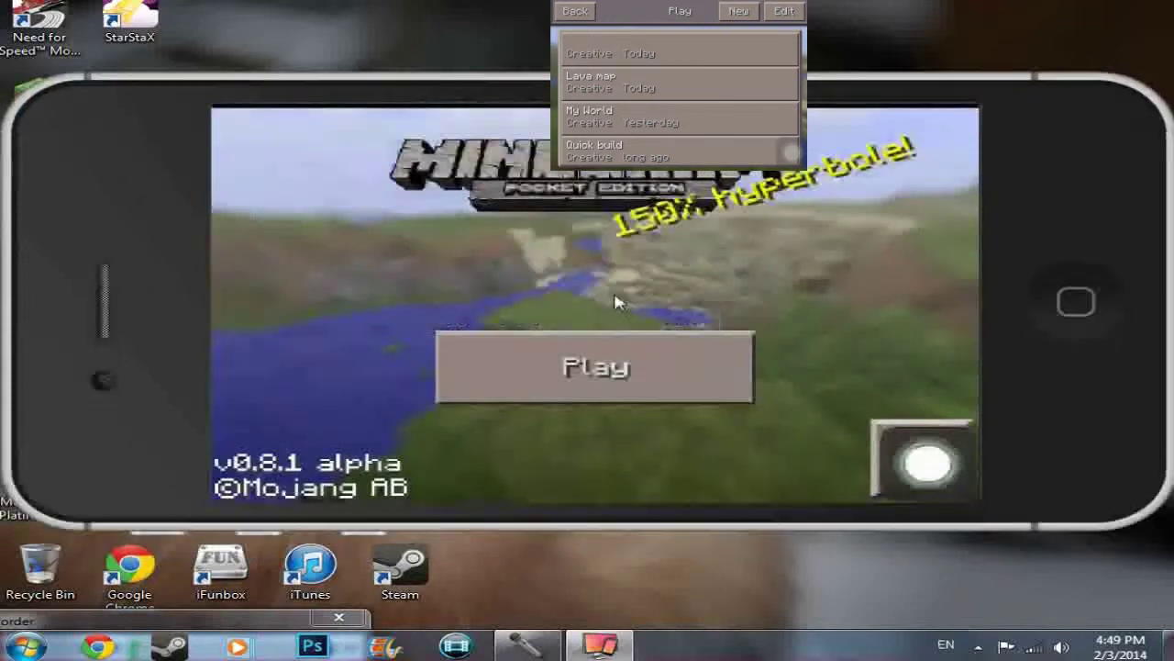
Turn off Show Frame and return the mirror to full screen.
right_click(610, 257)
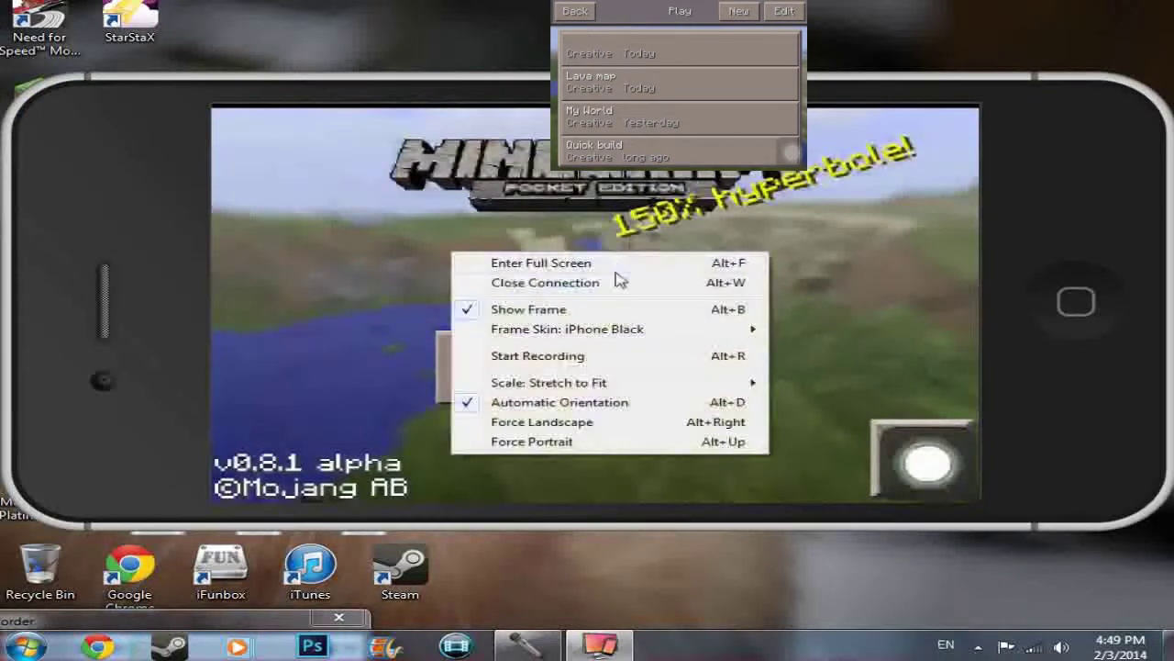
click(561, 309)
right_click(547, 241)
click(547, 240)
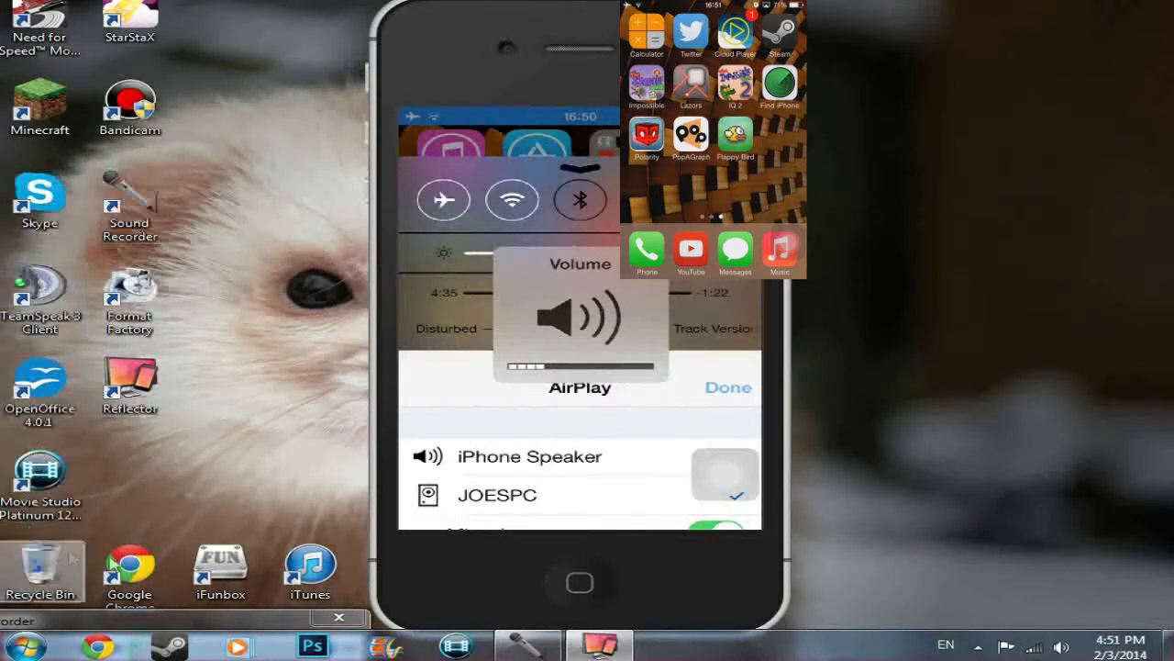
Drag the iPhone mirror right by its bezel to uncover the Steam shortcut.
mouse_move(464, 401)
mouse_down()
mouse_move(647, 376)
mouse_move(545, 396)
mouse_up()
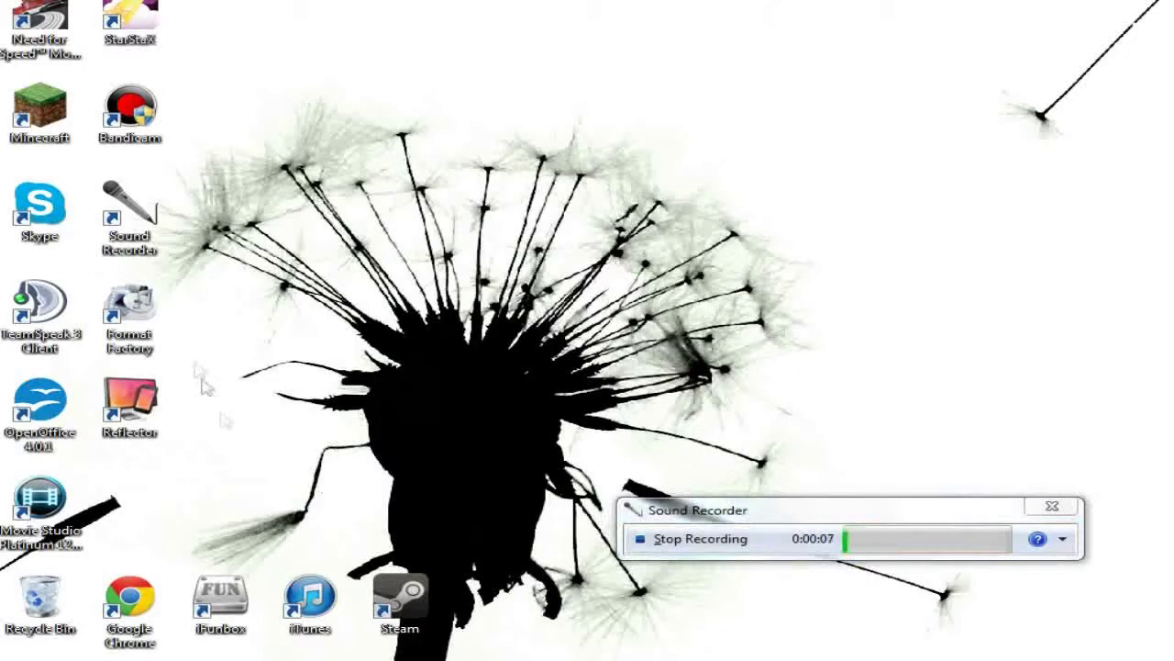
Launch Google Chrome from its desktop icon while Sound Recorder keeps recording.
double_click(130, 605)
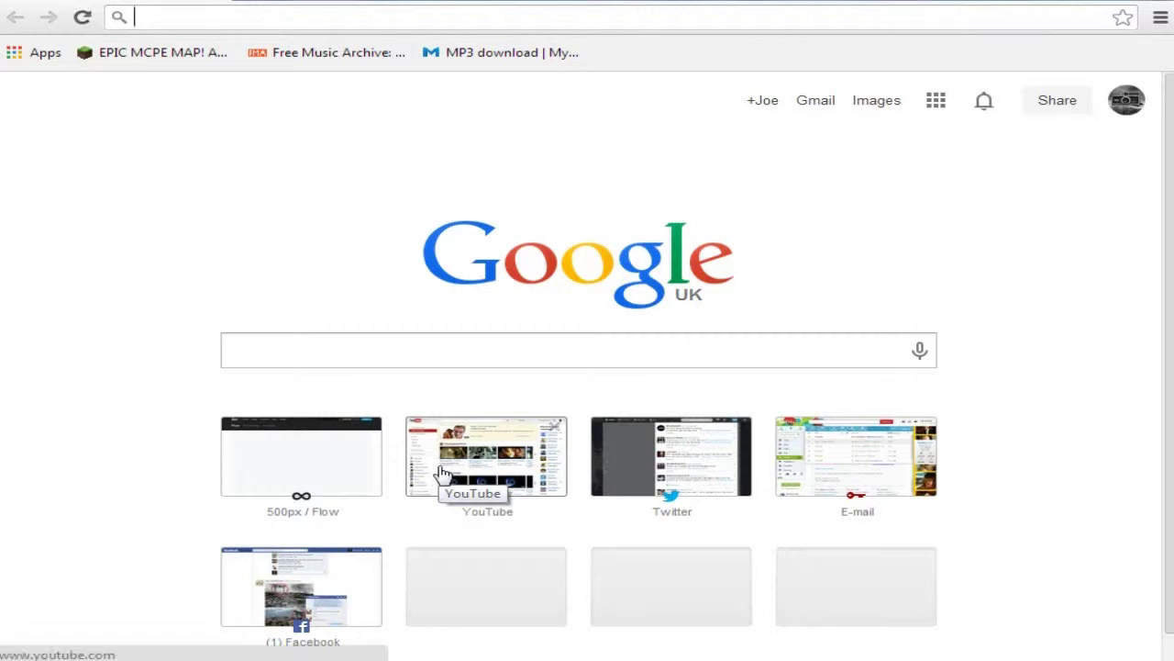
Search Google for 'speed test' from the address bar.
text(speed test)
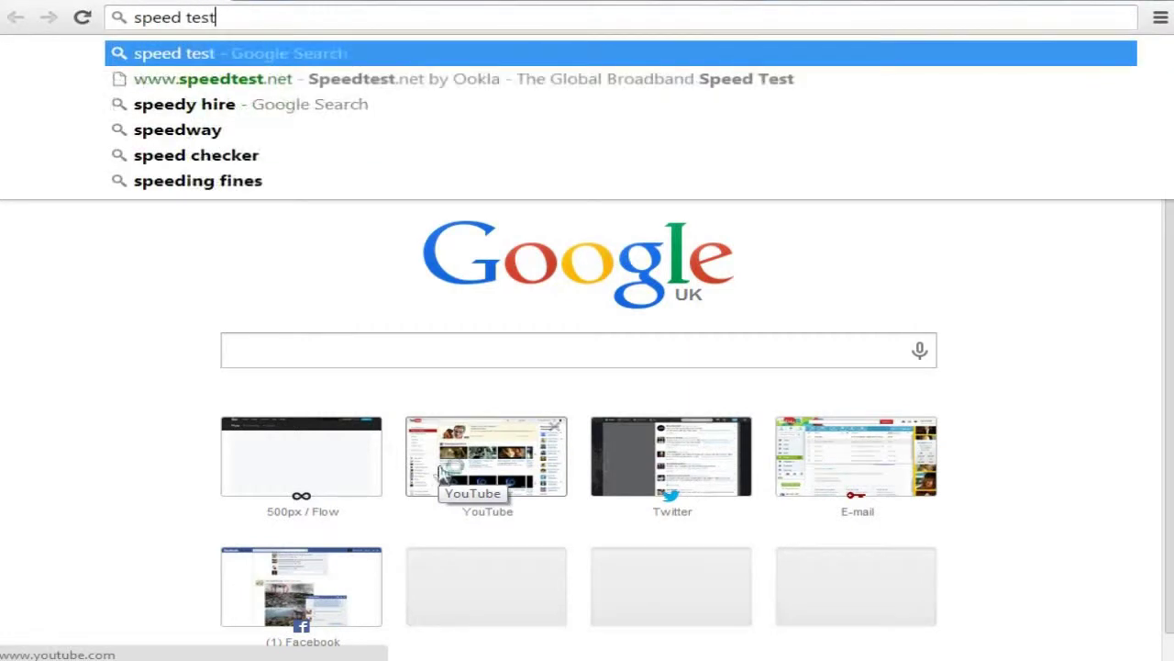
key(Return)
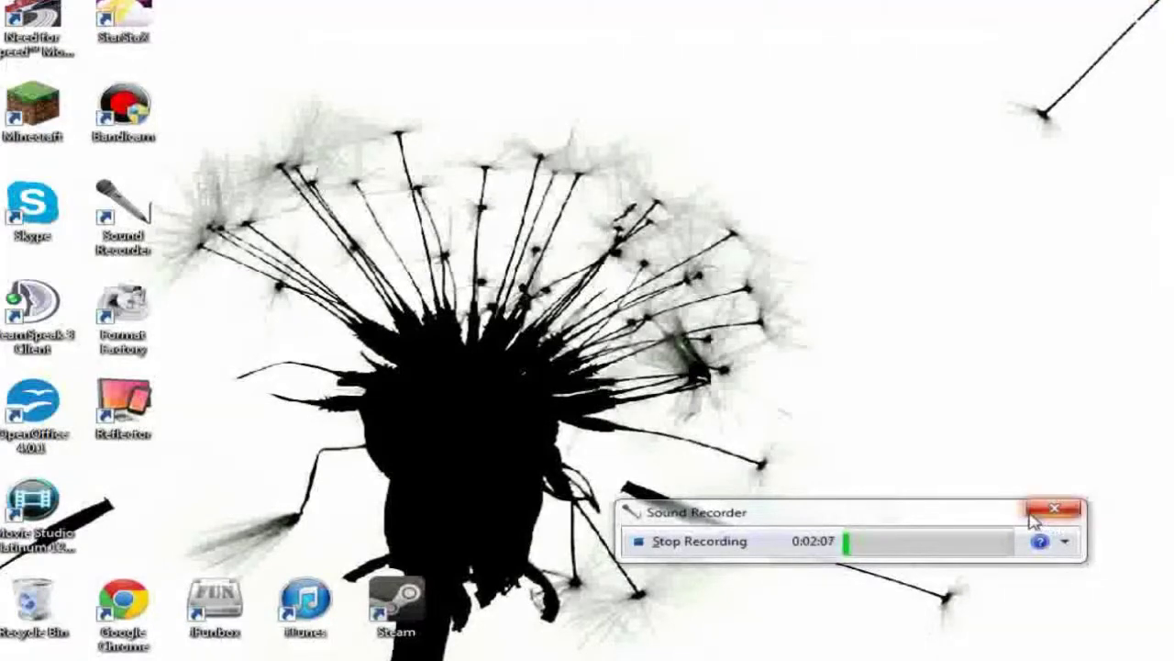
Move Sound Recorder higher and shift the Reflector mirror window right, then slightly back left.
mouse_move(950, 516)
mouse_down()
mouse_move(942, 458)
mouse_move(986, 322)
mouse_move(946, 337)
mouse_move(880, 416)
mouse_move(907, 430)
mouse_move(855, 443)
mouse_move(850, 459)
mouse_move(812, 374)
mouse_up()
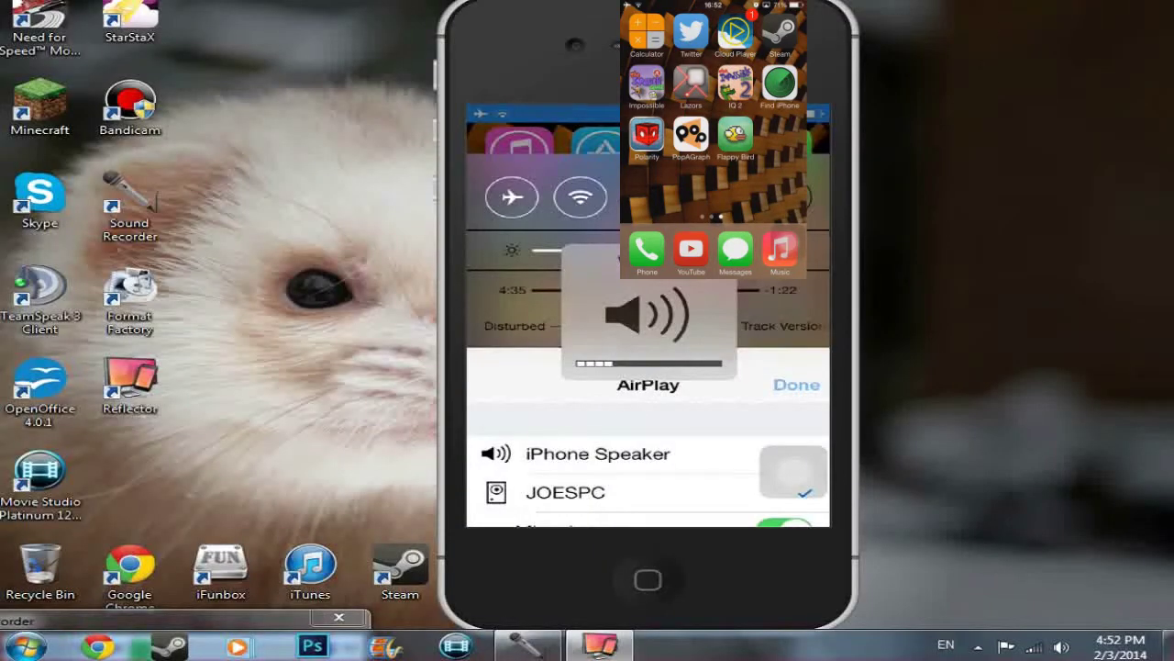
mouse_move(642, 89)
mouse_down()
mouse_move(866, 138)
mouse_move(770, 101)
mouse_move(902, 98)
mouse_move(938, 74)
mouse_up()
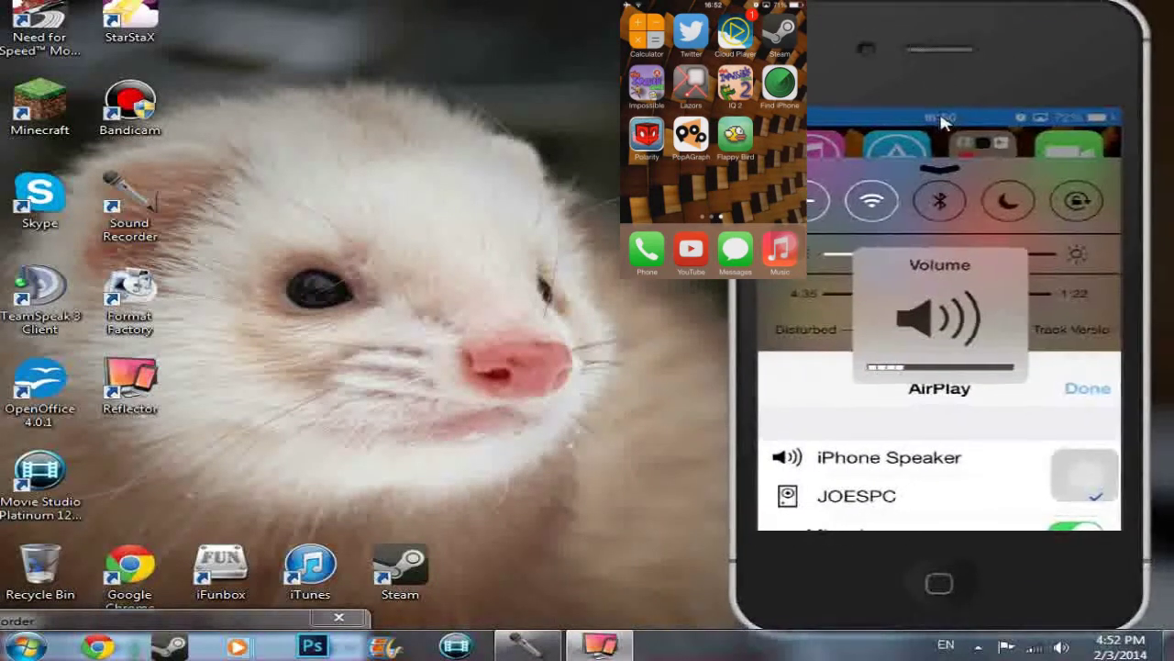
mouse_move(942, 122)
mouse_down()
mouse_move(517, 138)
mouse_move(866, 111)
mouse_move(936, 121)
mouse_up()
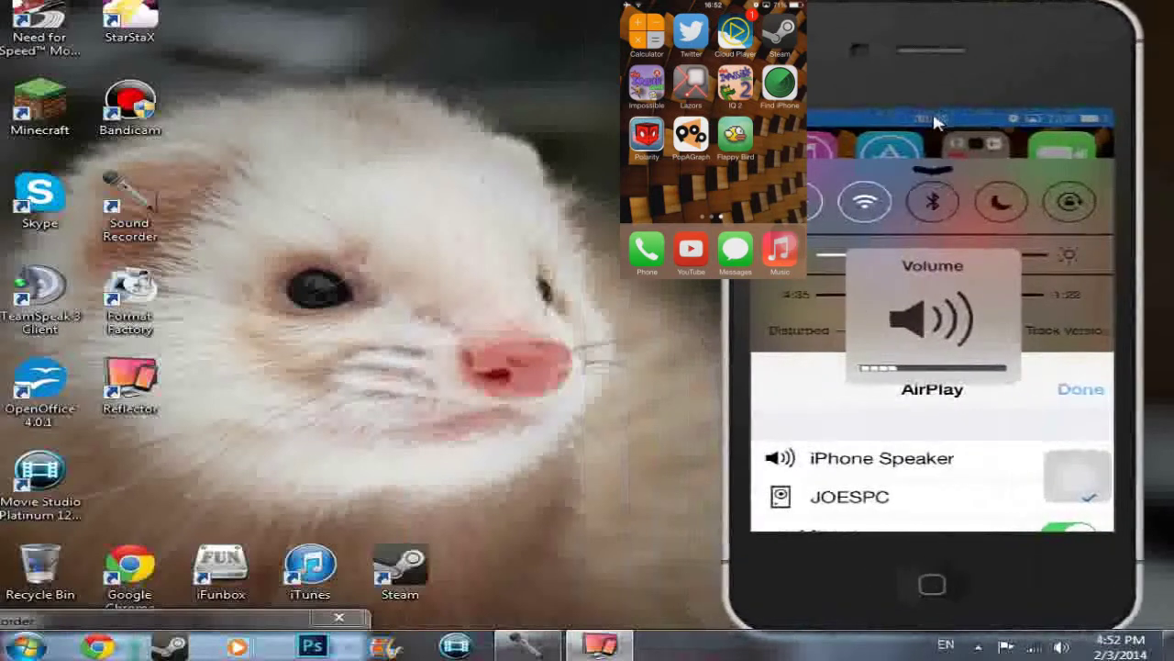